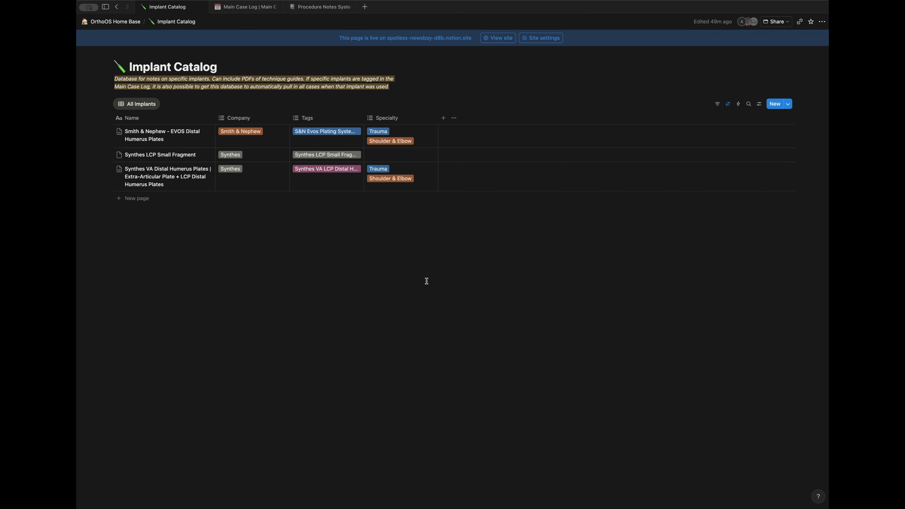
Step: Create an Implant Catalog entry from the 'New Implant' template, opened in side peek
click(789, 106)
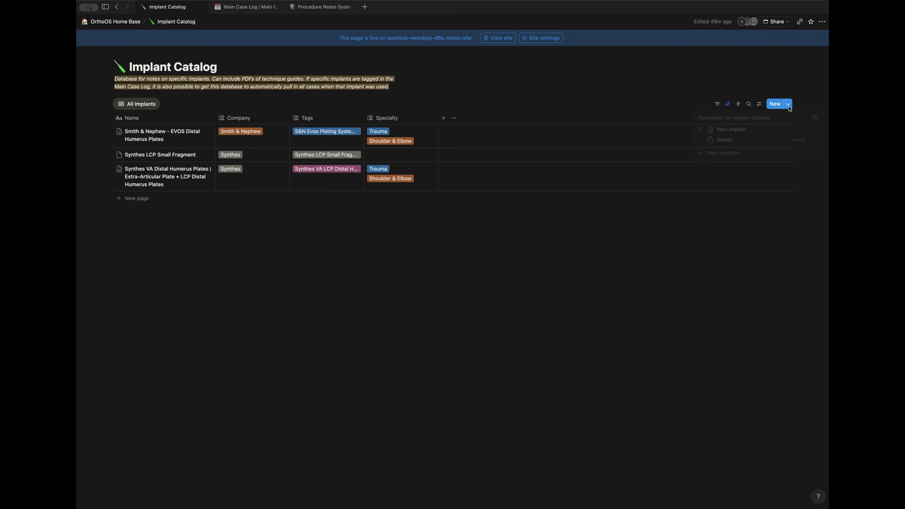
click(730, 131)
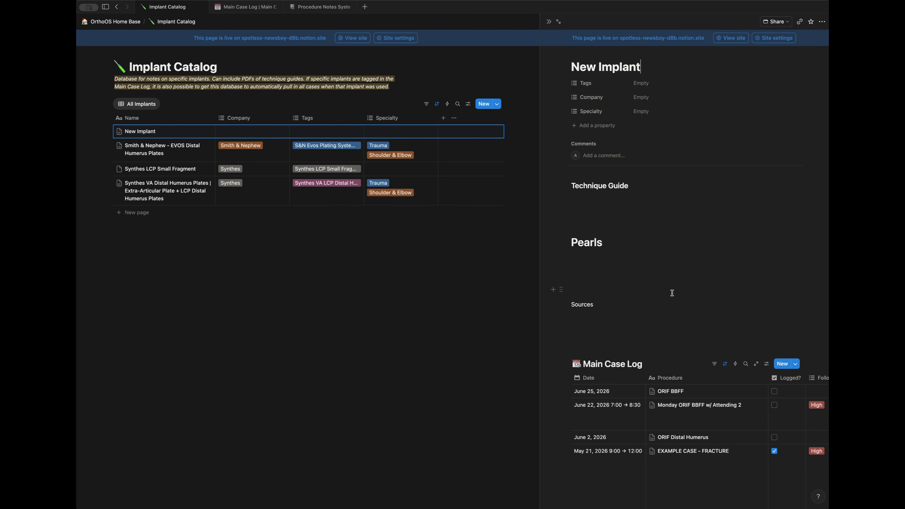
scroll(672, 293, down, 1)
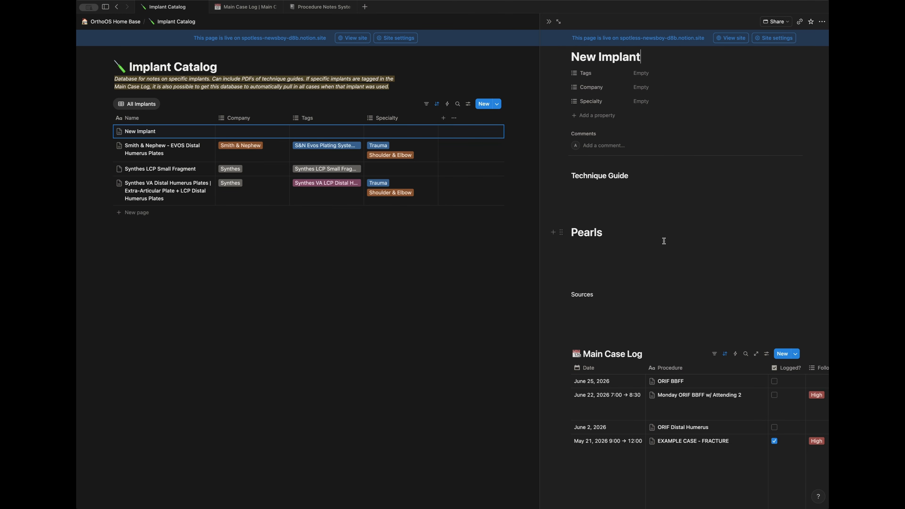
click(595, 190)
click(586, 248)
click(601, 308)
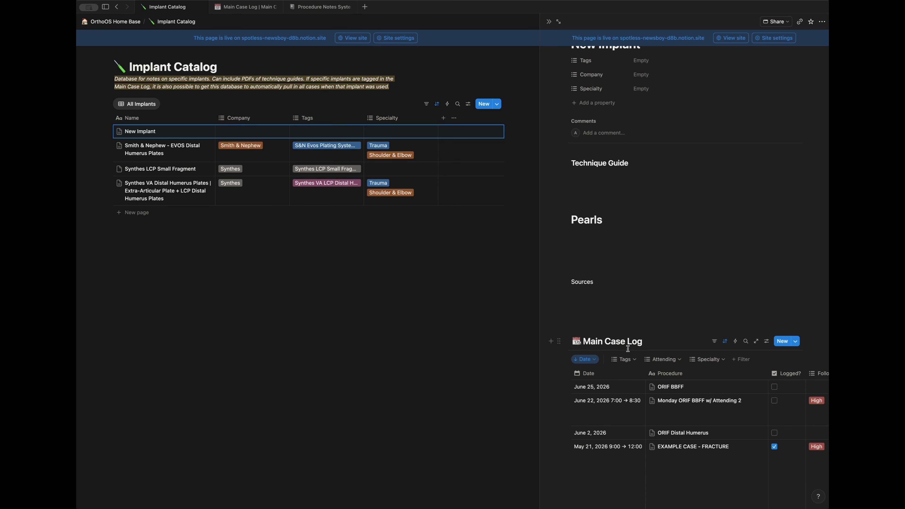
scroll(623, 353, up, 1)
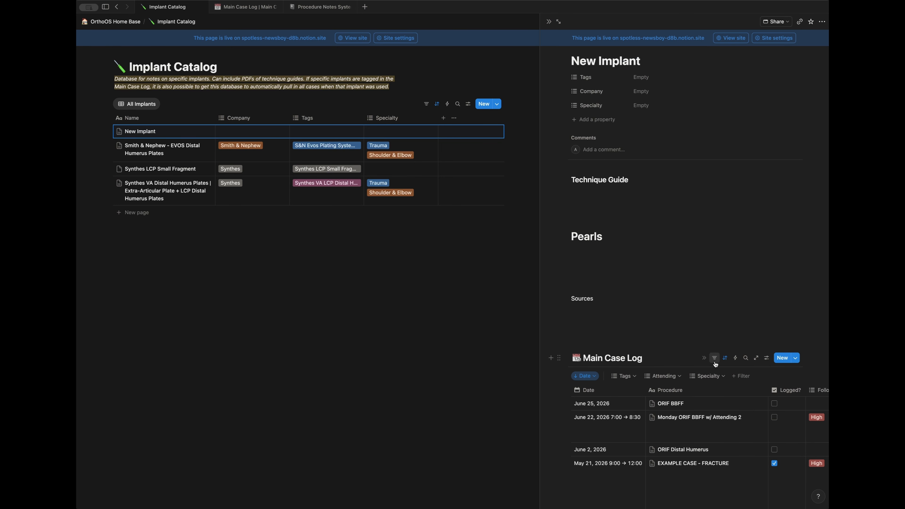
scroll(698, 448, down, 1)
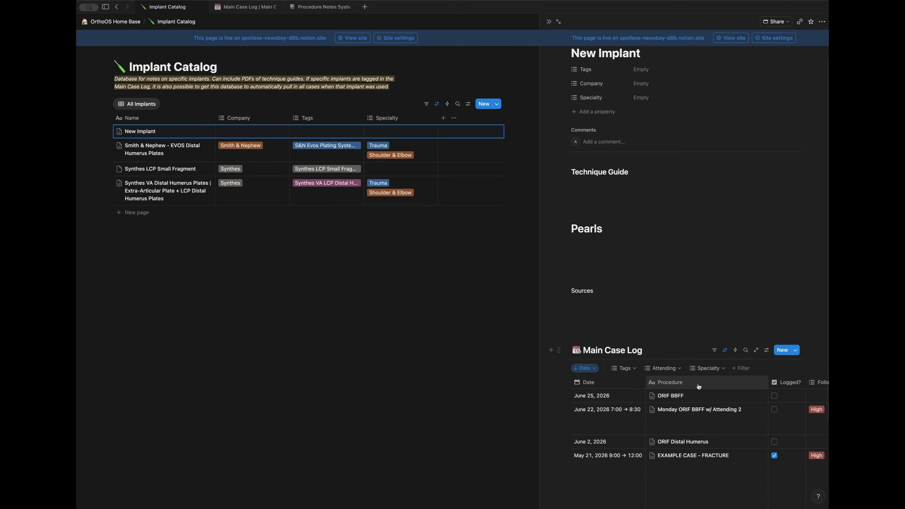
scroll(699, 387, up, 1)
drag(652, 67, 529, 67)
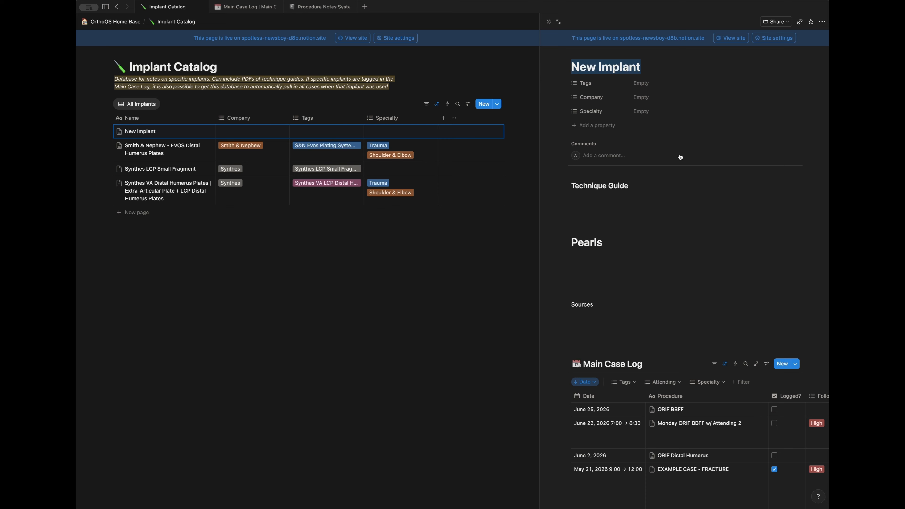
Step: Title the entry 'Smith & Nephew InterTAN' and tag it S&N InterTAN
text(Smith)
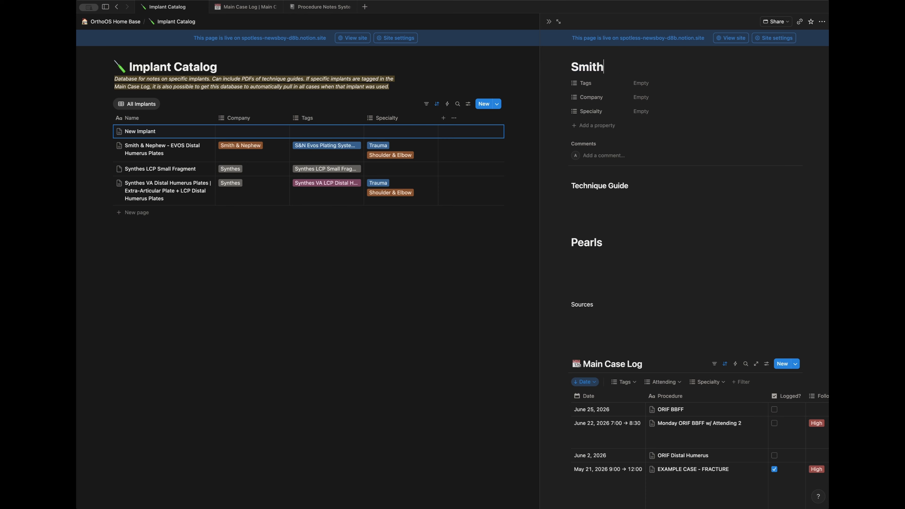
text( & Nephew InterTA)
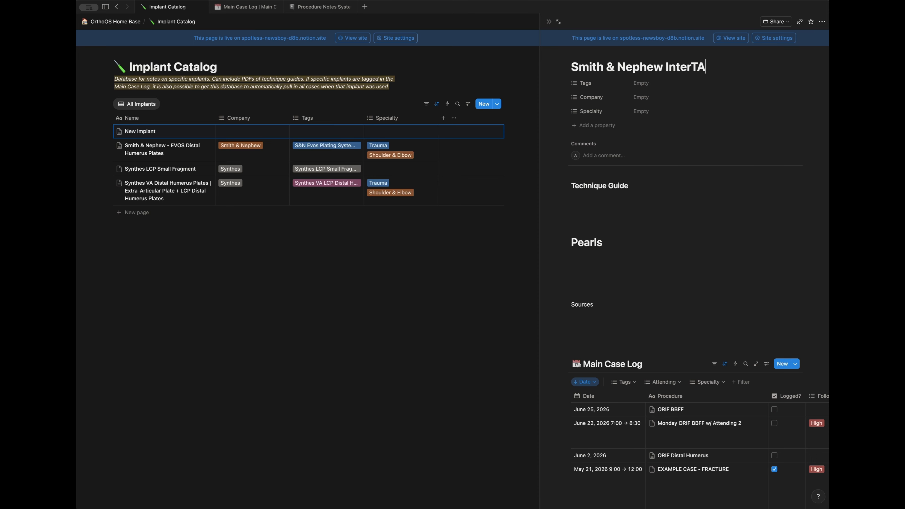
text(N)
click(641, 83)
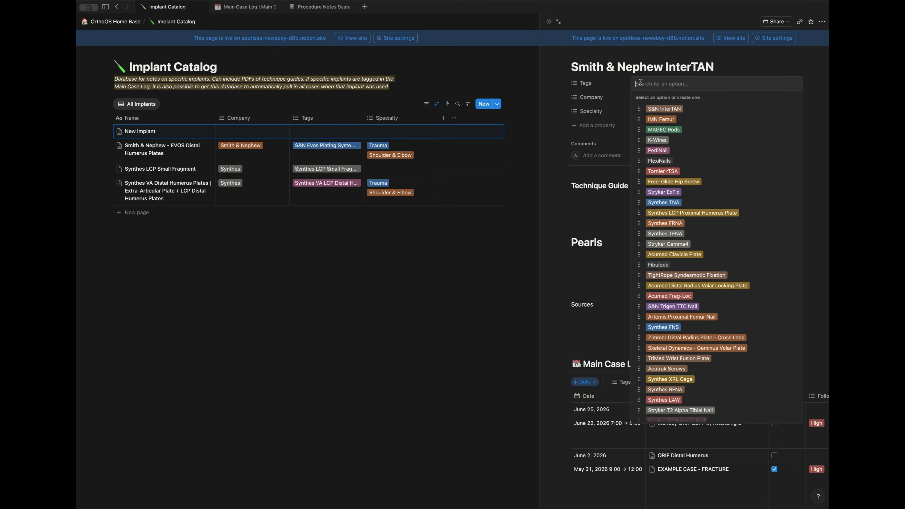
text(S)
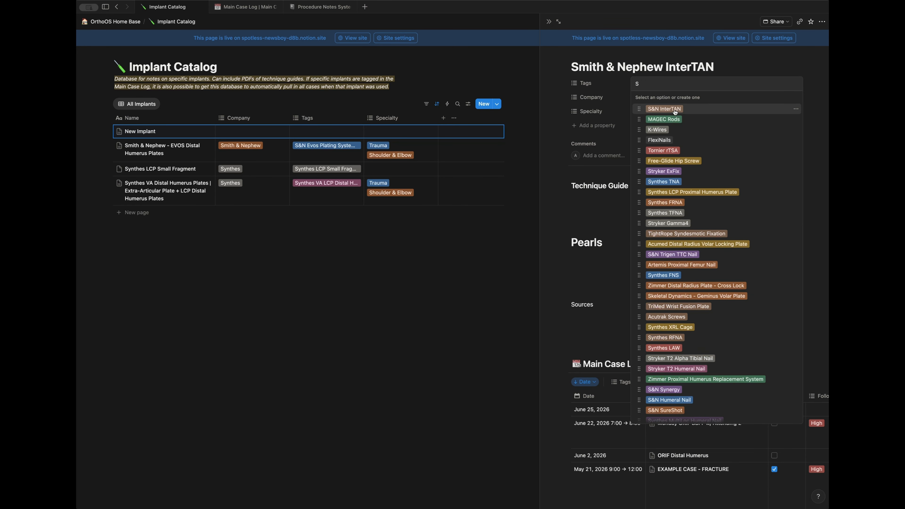
key(Return)
key(Escape)
Step: Set Company to Smith & Nephew and Specialty to Trauma
click(640, 97)
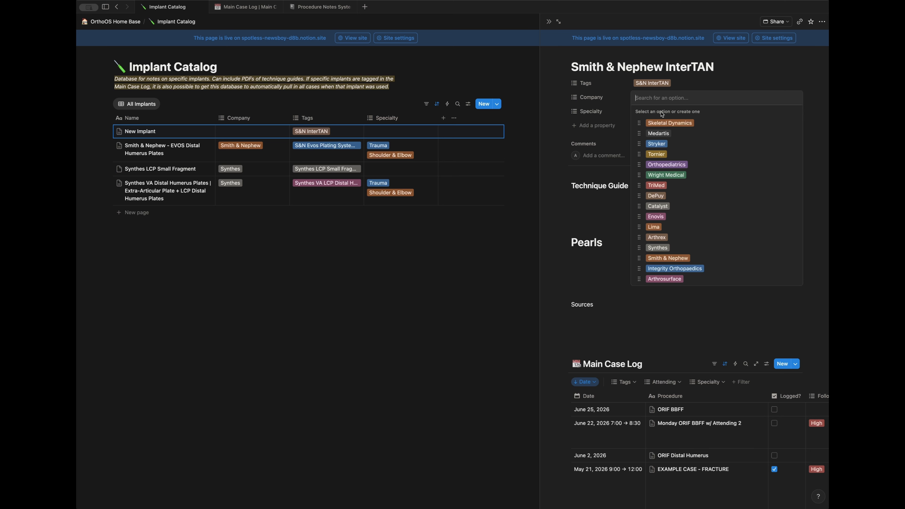
click(669, 259)
key(Escape)
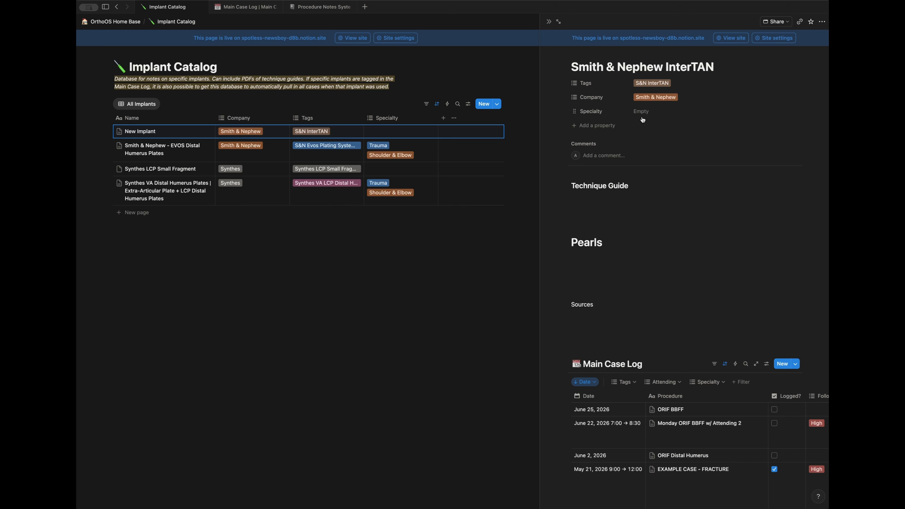
click(645, 112)
click(657, 138)
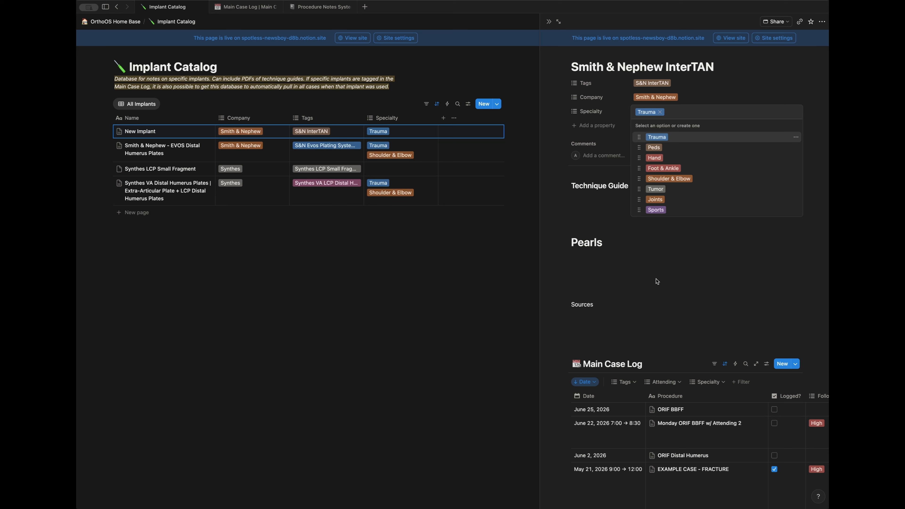
click(672, 245)
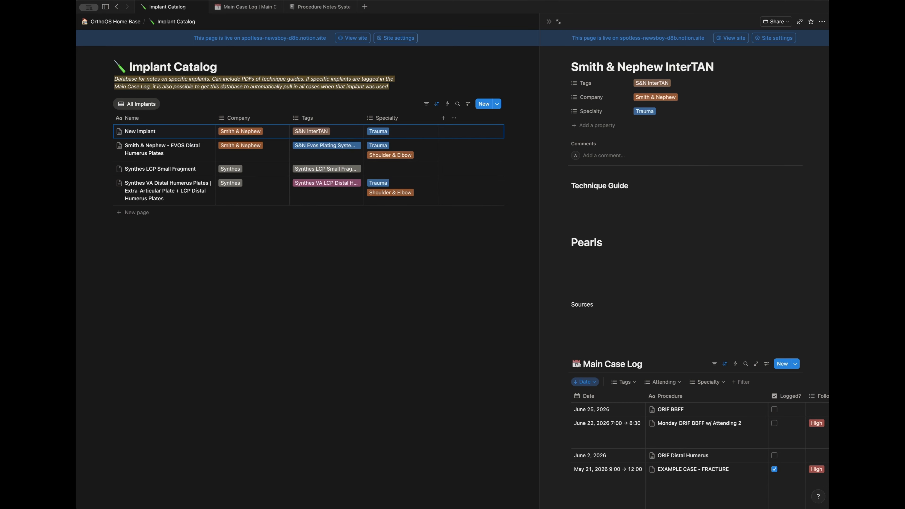
Step: Attach INTERTAN Gold Surgical Technique.pdf, add the channel-reamer pearl, and paste the InterTAN nail image
drag(136, 156, 598, 199)
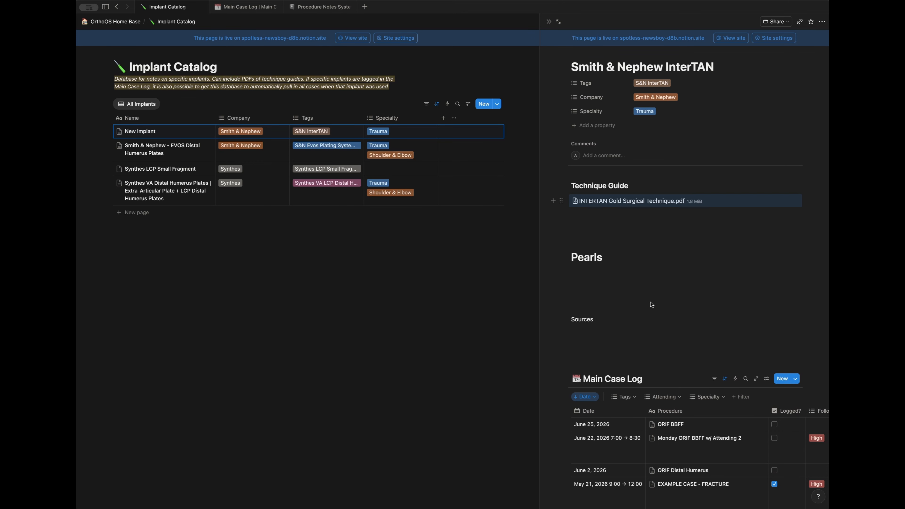
text(Channel reamer for start point helps prevent lateral start point migration)
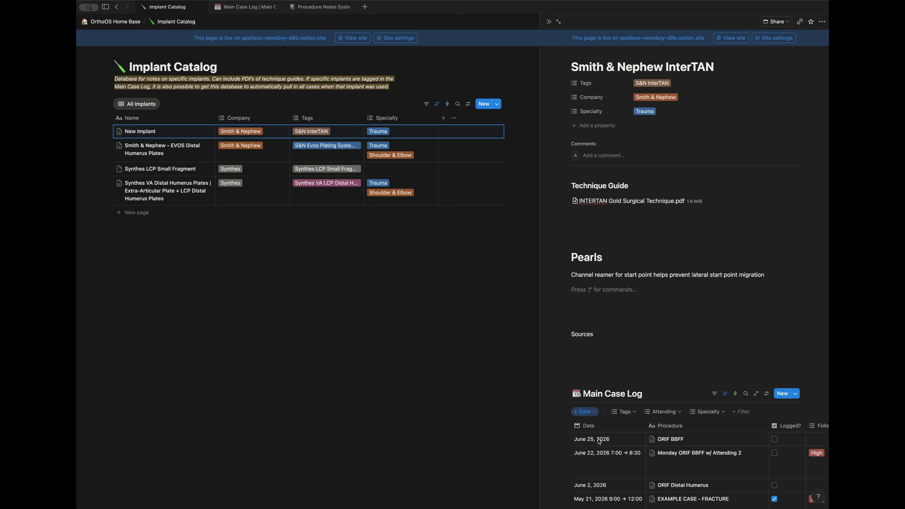
key(super+v)
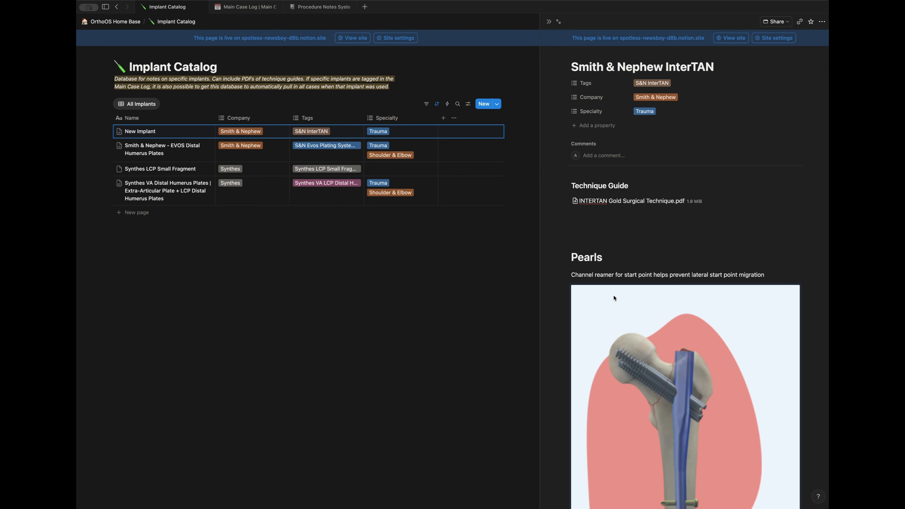
scroll(657, 317, down, 5)
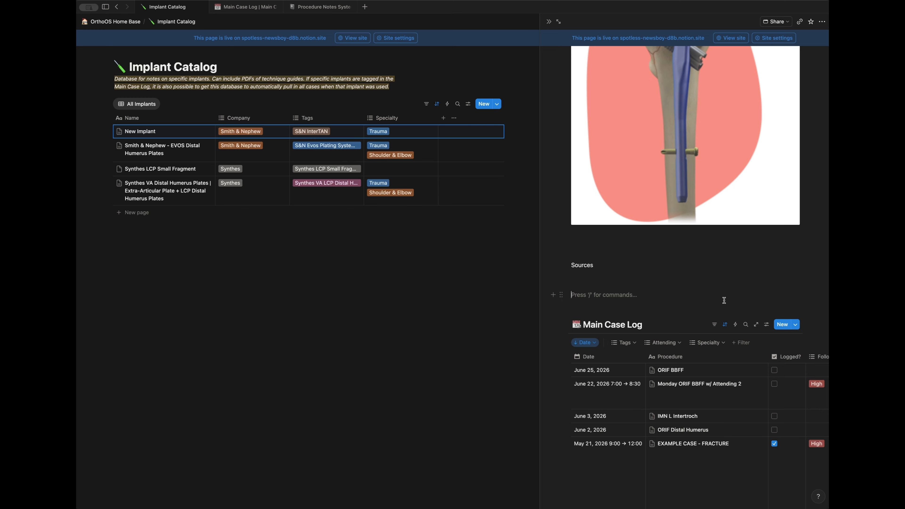
Step: Filter the Main Case Log to Tags: S&N InterTAN, leaving the June 3, 2026 IMN L Intertroch case
click(634, 345)
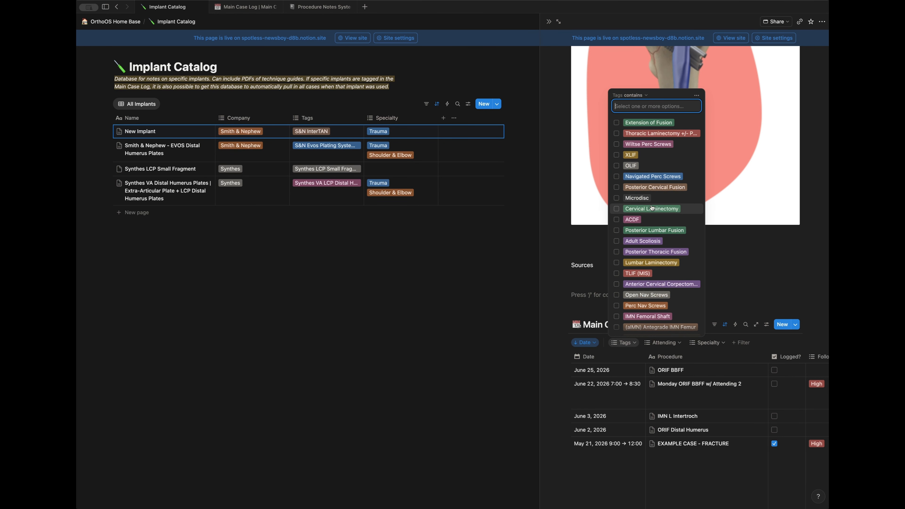
text(intertan)
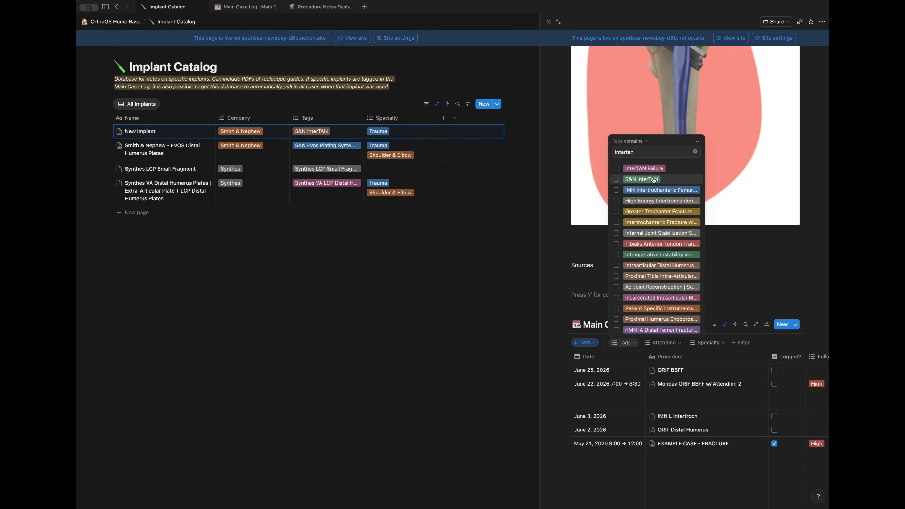
click(653, 178)
click(760, 333)
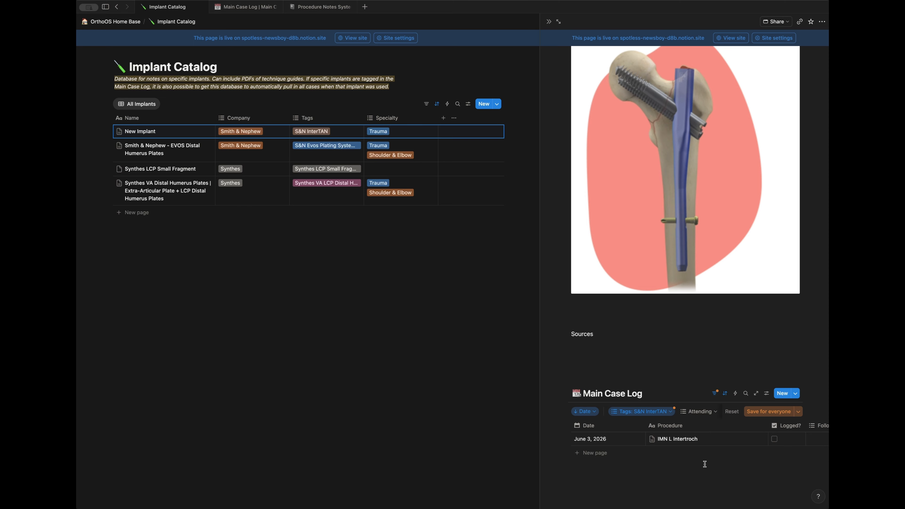
Step: Link the broken InterTAN screw removal article under Sources and preview it
click(635, 361)
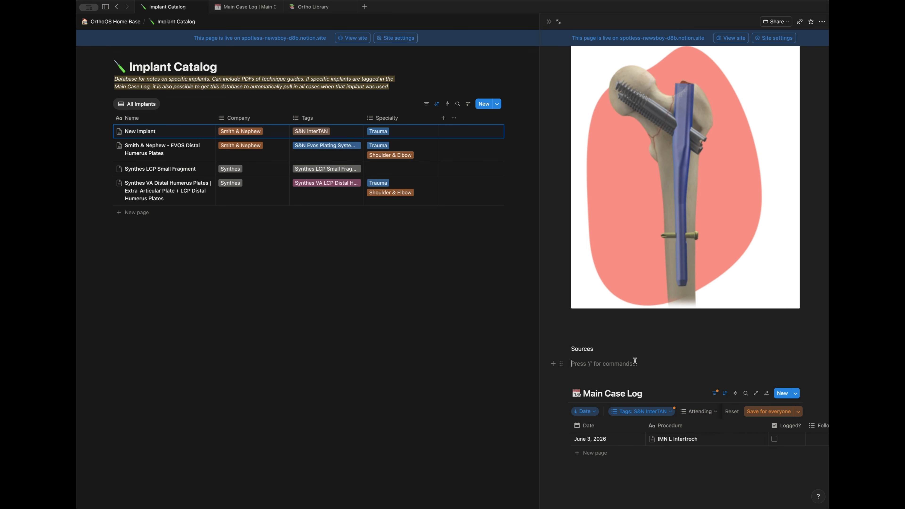
text(Technique for Removal of Broken InterTAN Integrated Cephalomedullary Screw)
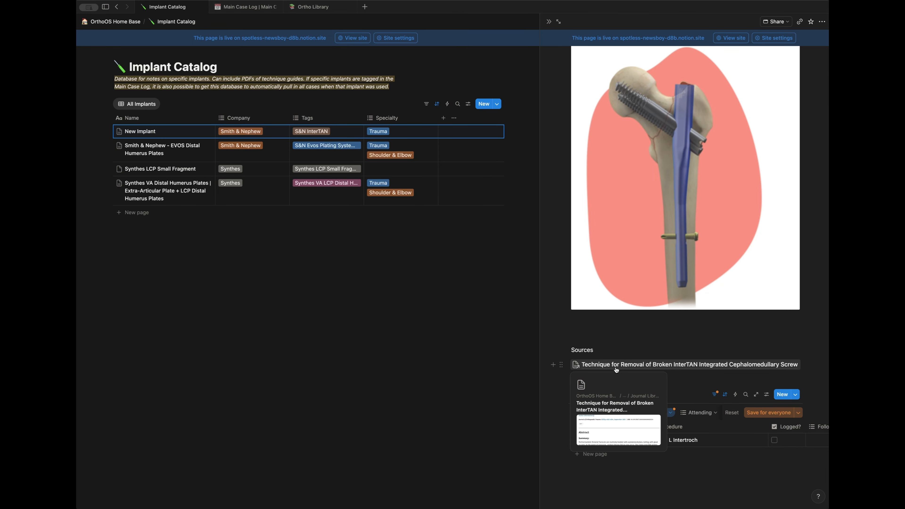
click(615, 367)
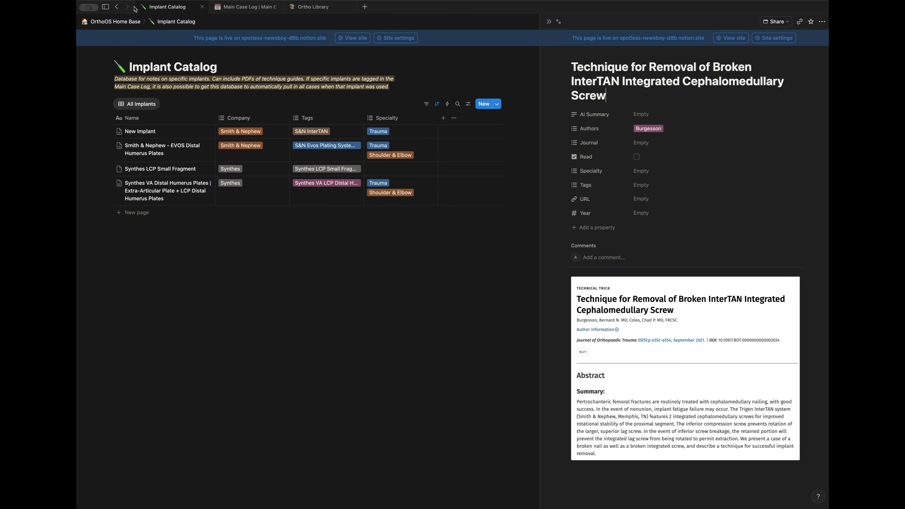
Step: Return to the InterTAN page and open the Synthes VA Distal Humerus Plates entry
click(117, 6)
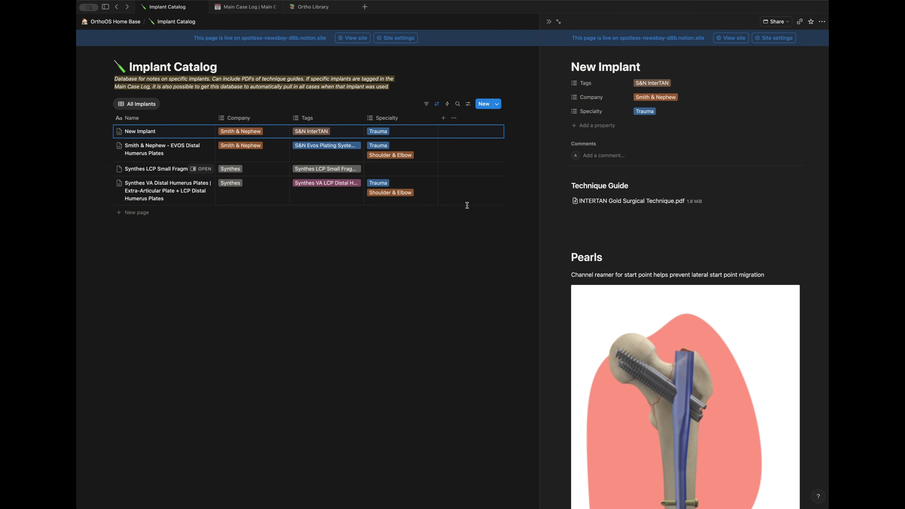
scroll(583, 261, down, 7)
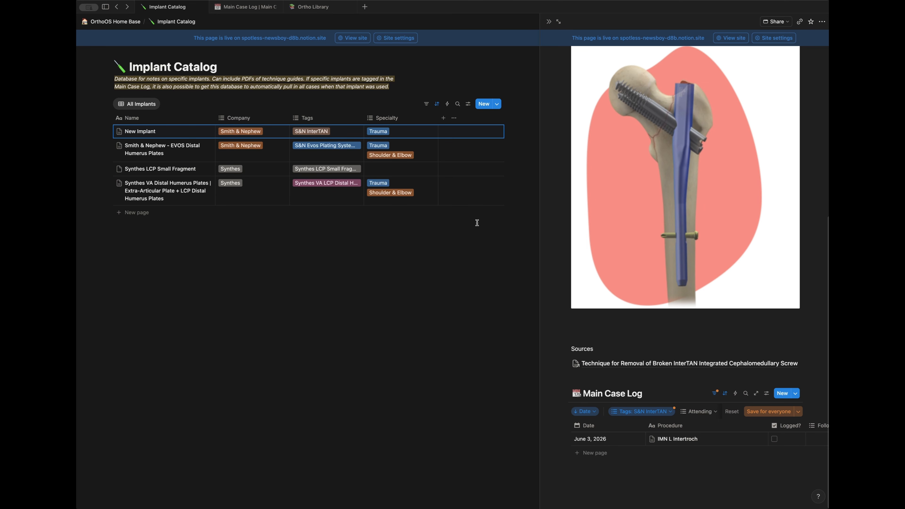
click(201, 183)
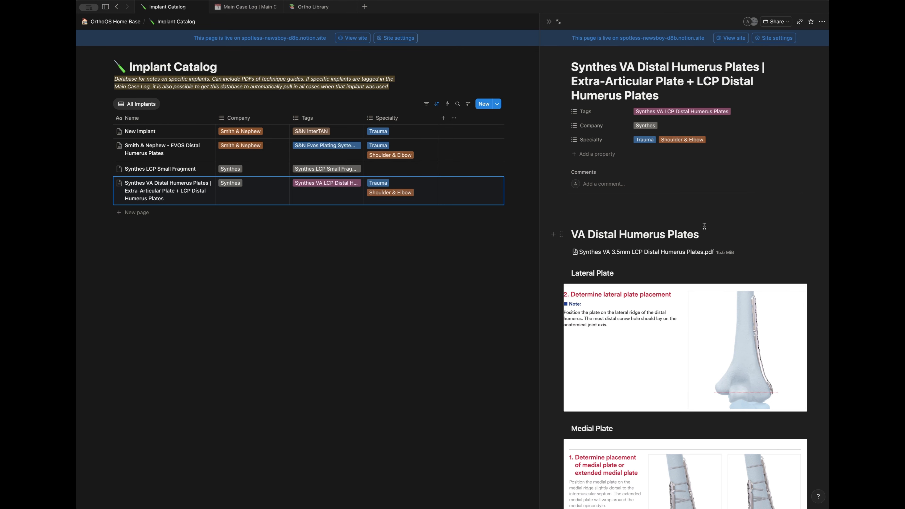
Step: Scroll through the Synthes VA Distal Humerus Plates page's plate sections, Pearls and Main Case Log
scroll(704, 226, down, 3)
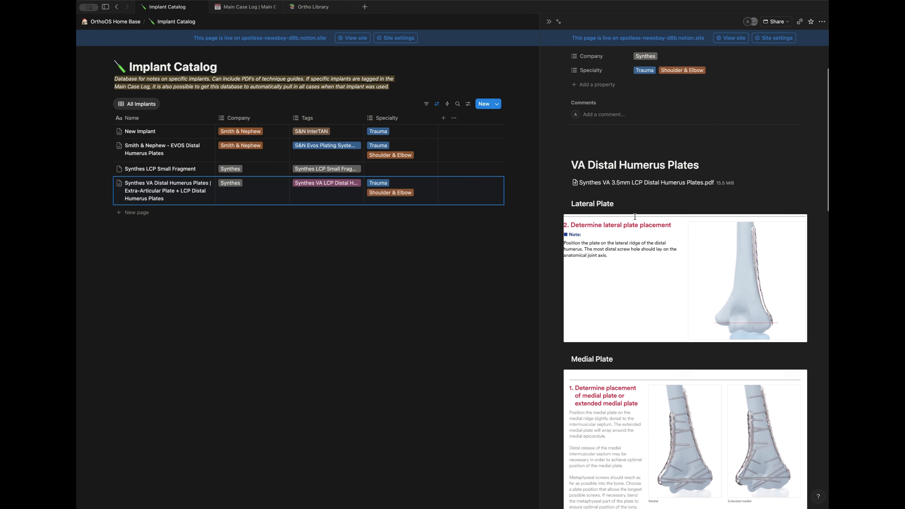
scroll(624, 218, down, 3)
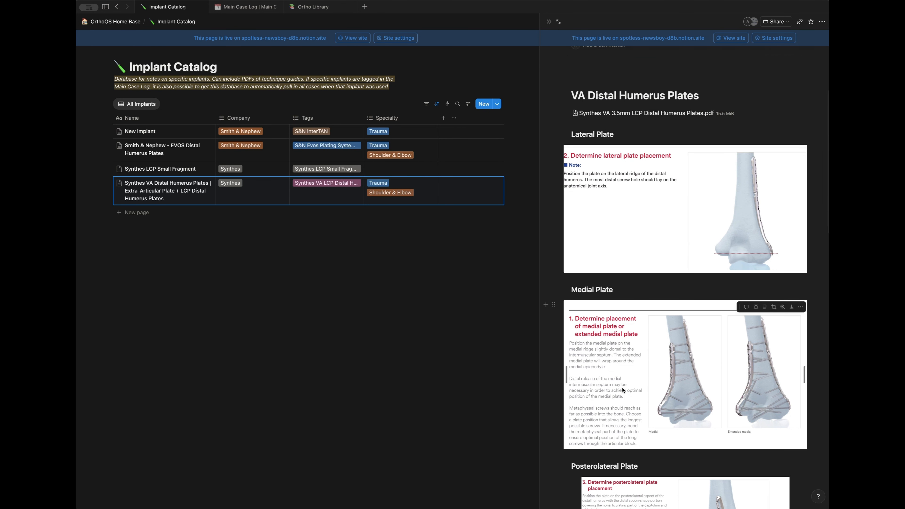
scroll(623, 390, down, 15)
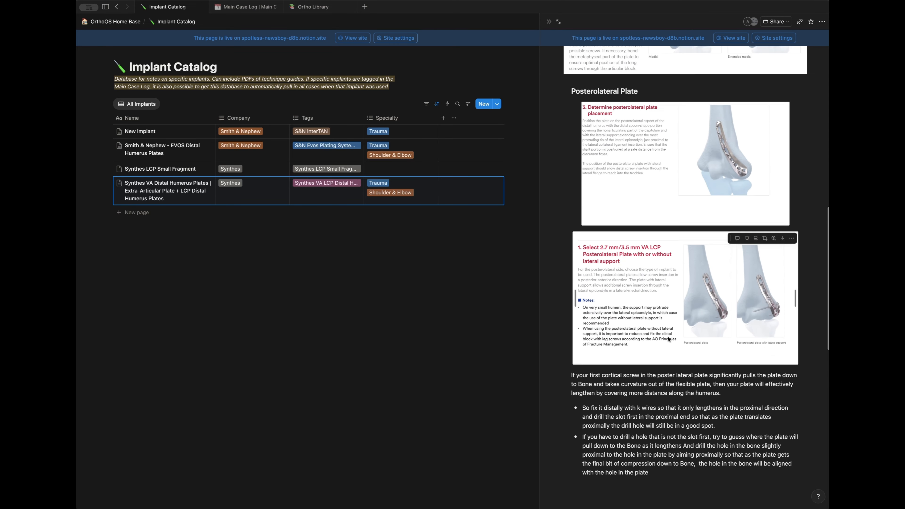
scroll(669, 339, down, 6)
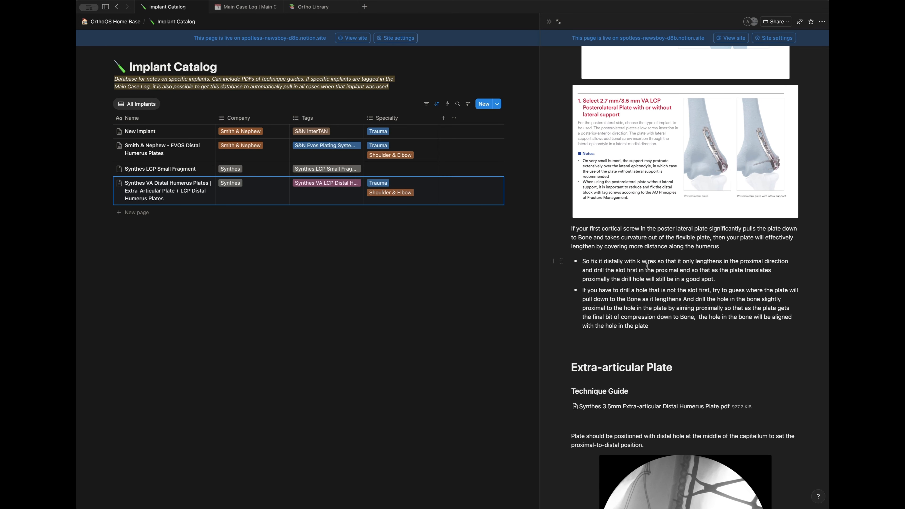
scroll(647, 264, down, 7)
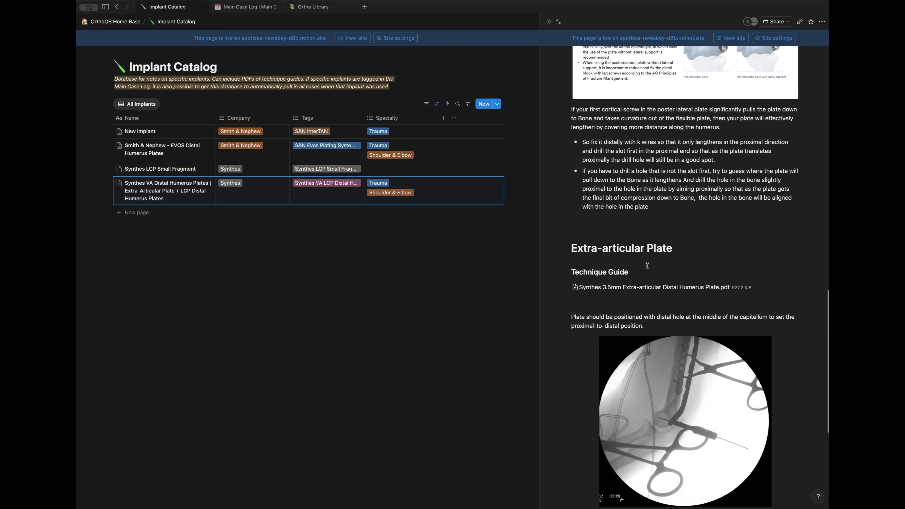
scroll(694, 404, down, 8)
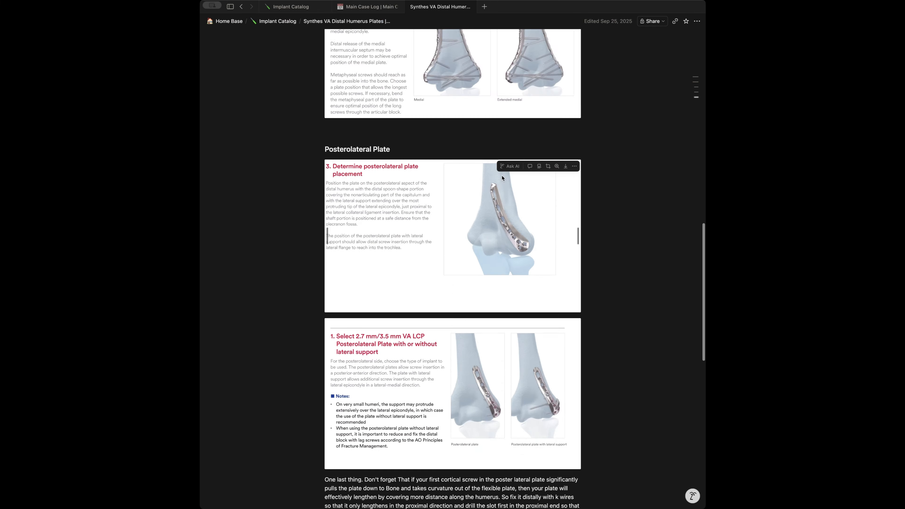
scroll(578, 277, down, 10)
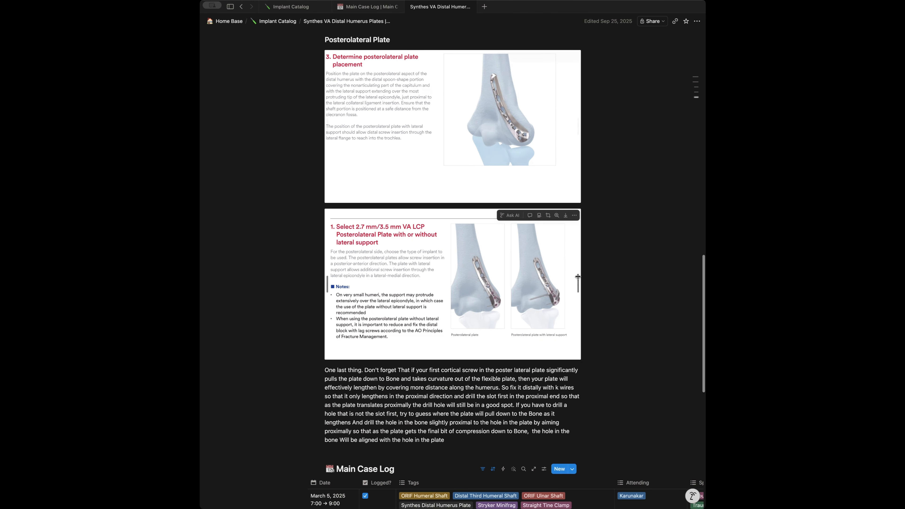
scroll(578, 277, down, 5)
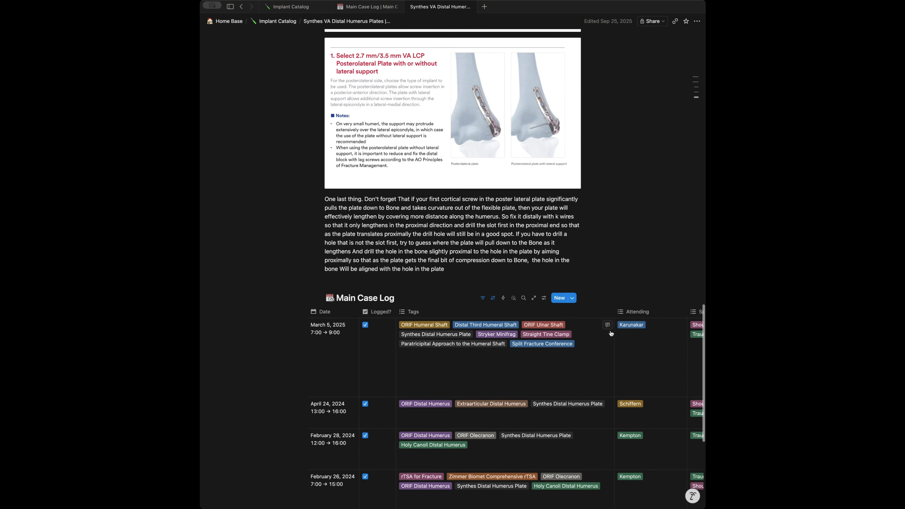
scroll(611, 334, down, 5)
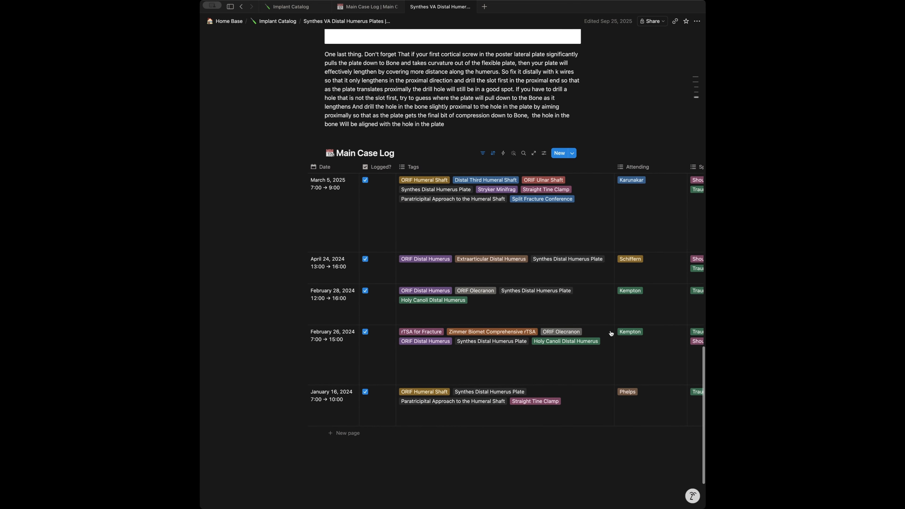
scroll(611, 333, up, 15)
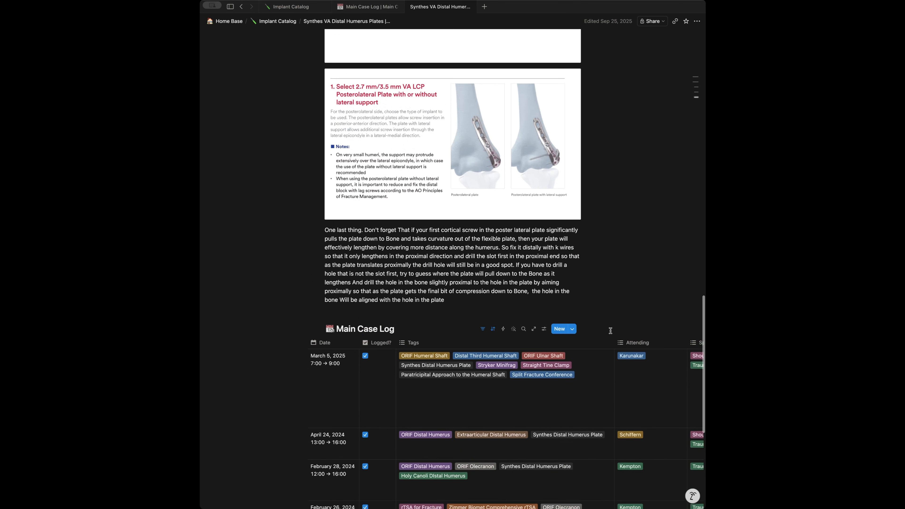
scroll(610, 330, up, 20)
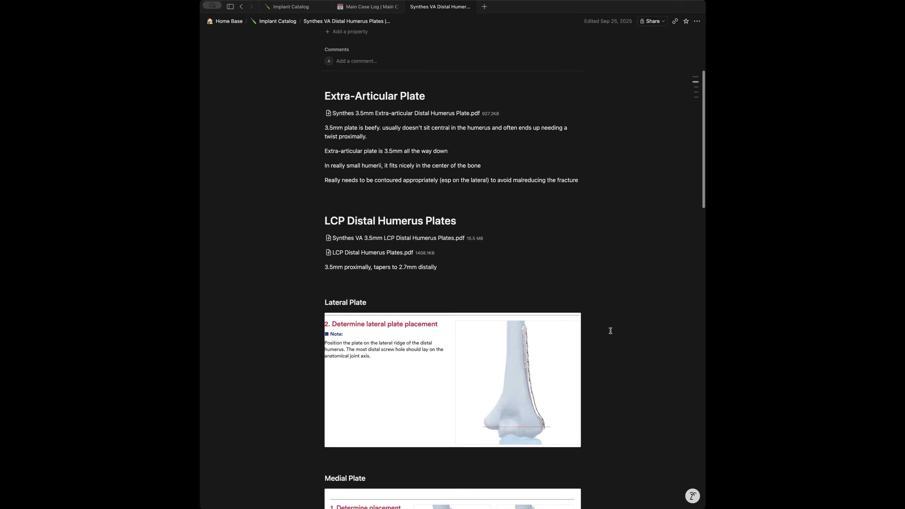